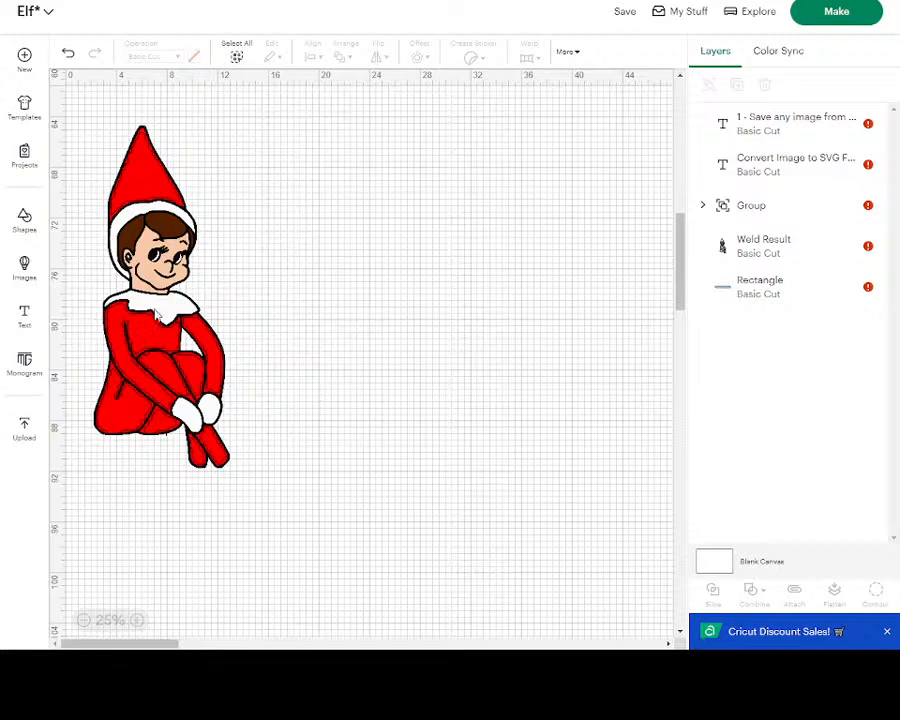
- Ungroup the colored elf image and pull two of its color layers off to the side
left_click(155, 315)
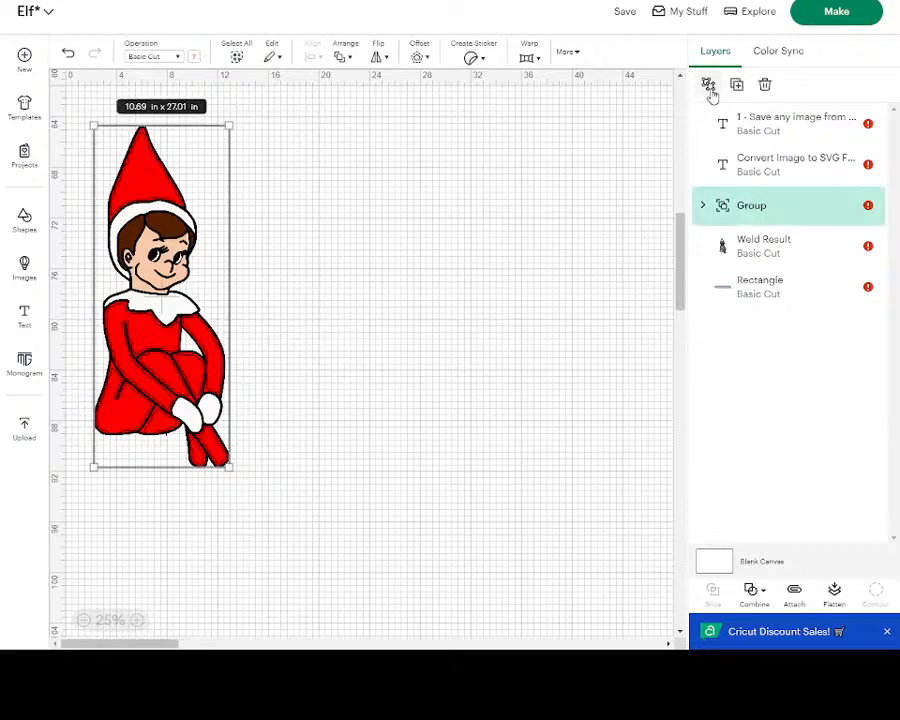
left_click(708, 85)
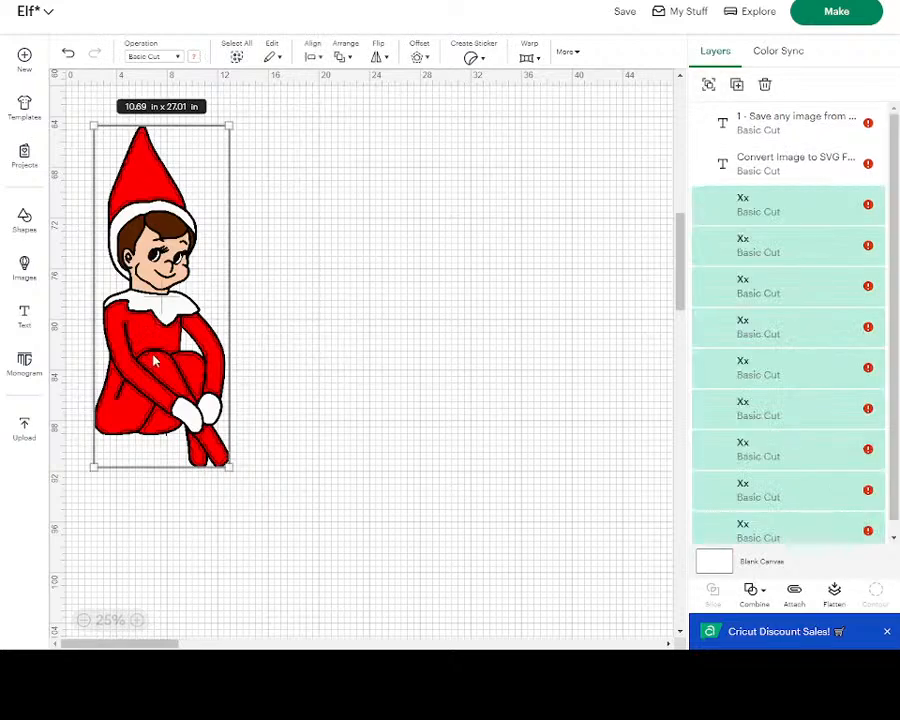
left_click_drag(153, 357, 201, 332)
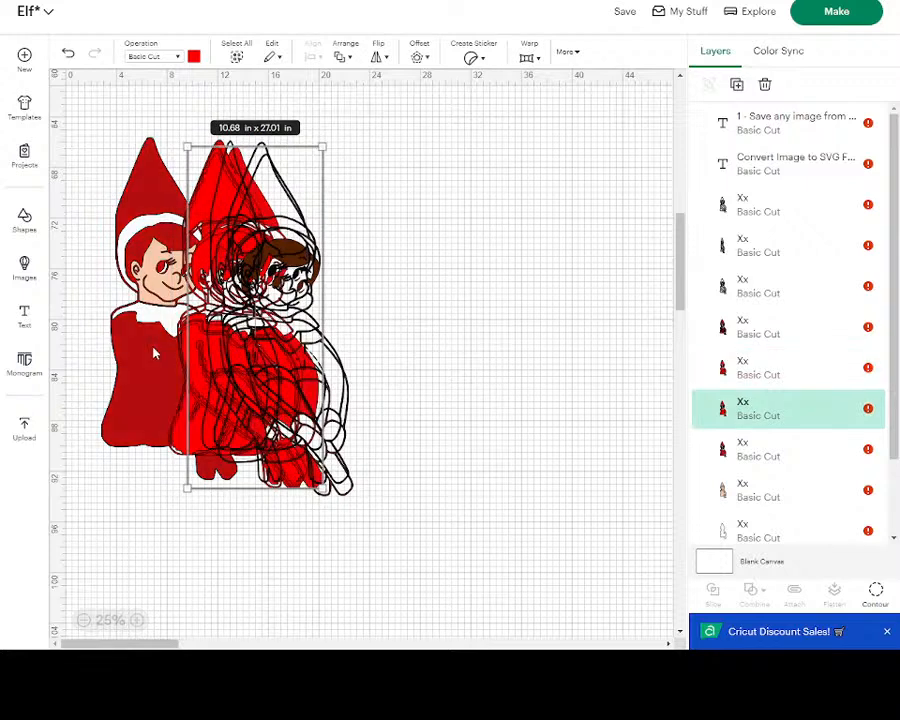
left_click_drag(155, 352, 181, 368)
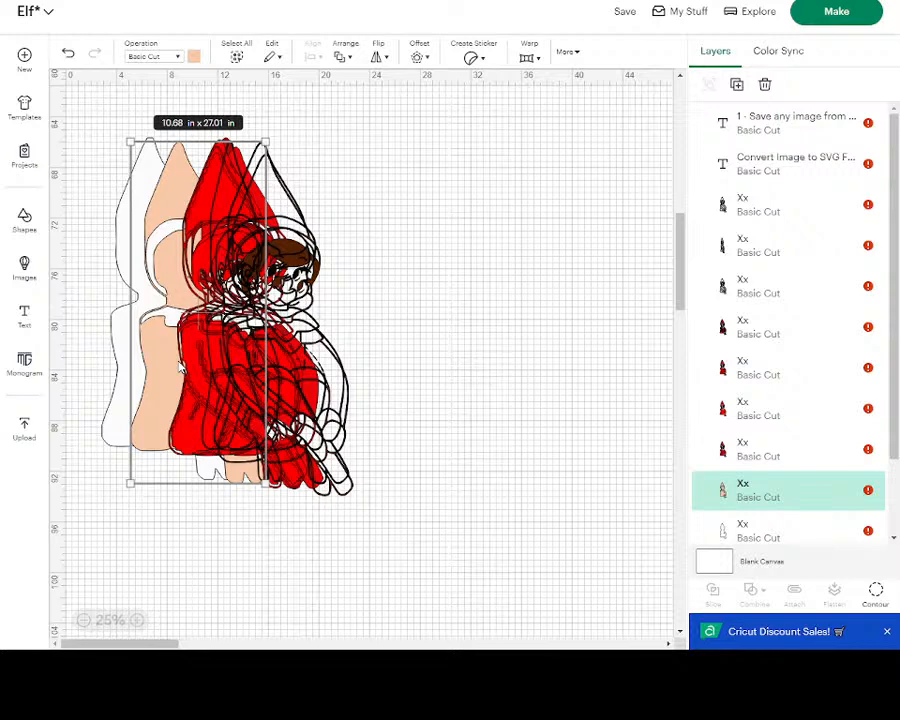
left_click(92, 100)
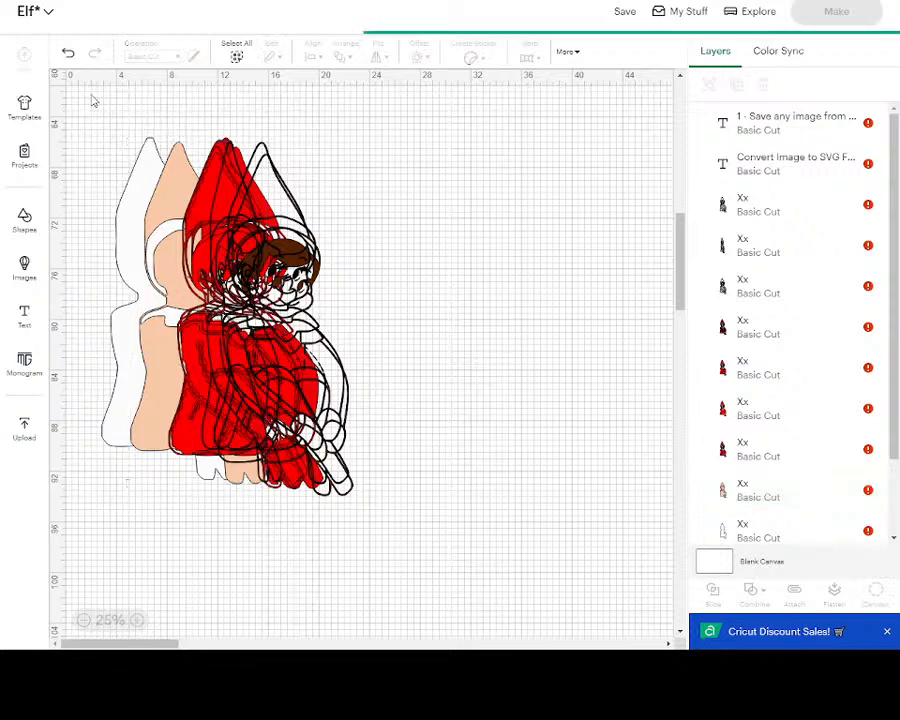
- Undo the last four changes
left_click(67, 55)
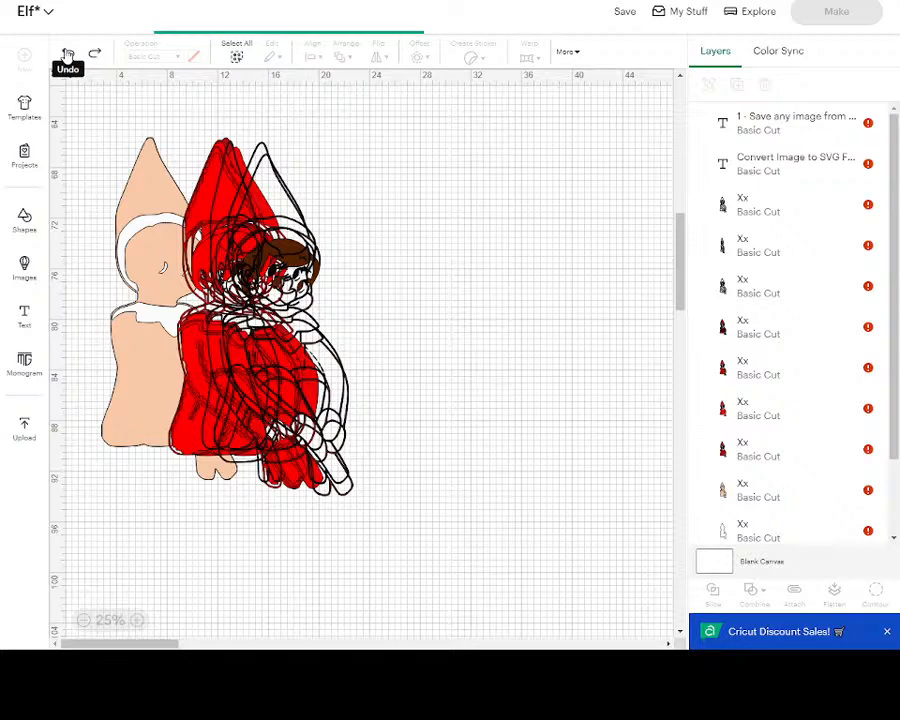
left_click(68, 55)
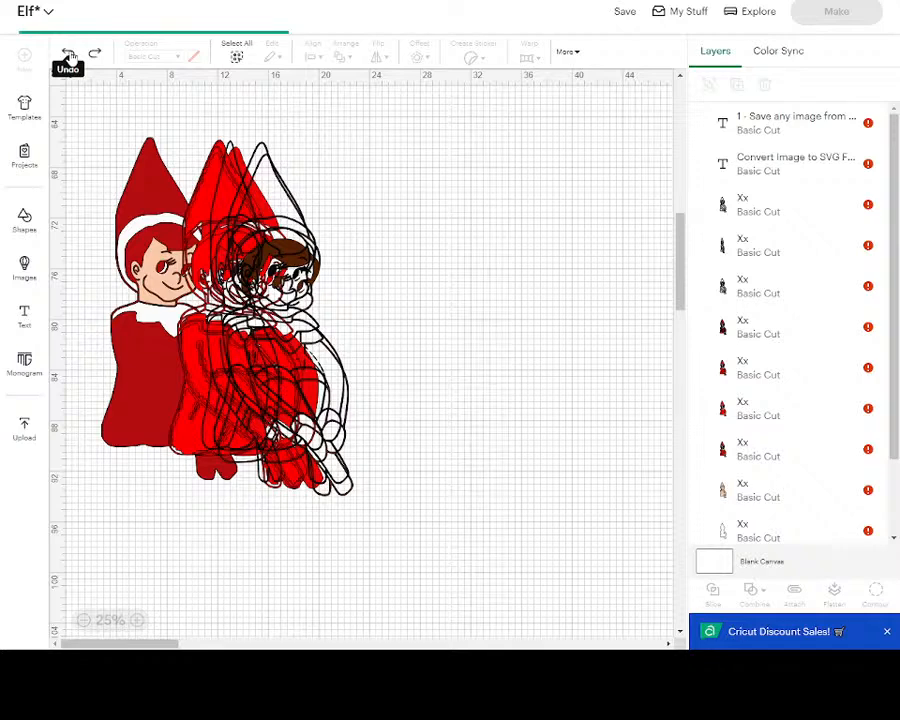
left_click(69, 55)
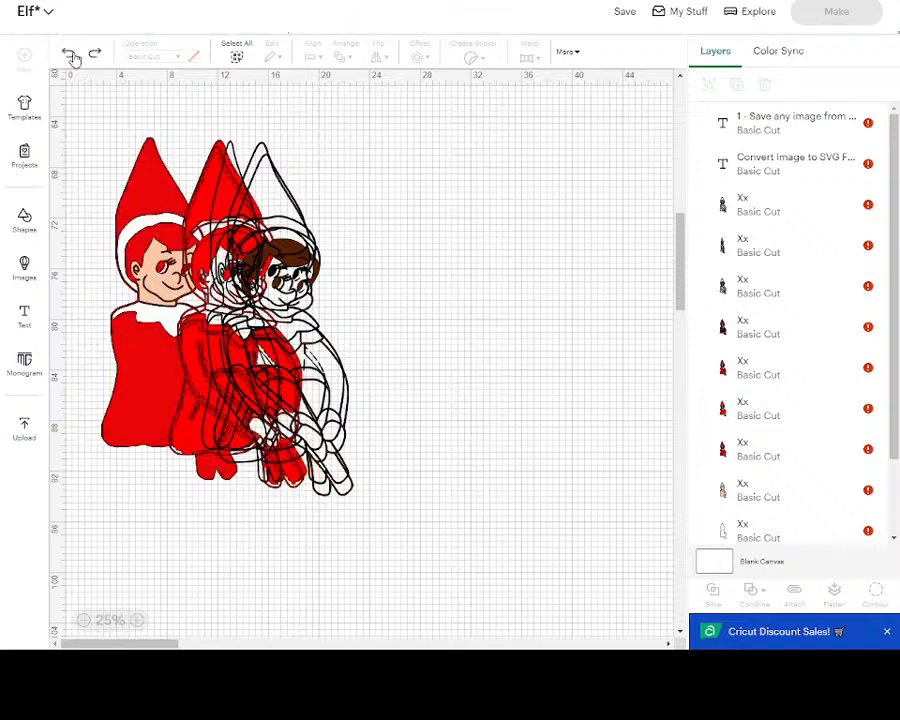
left_click(70, 56)
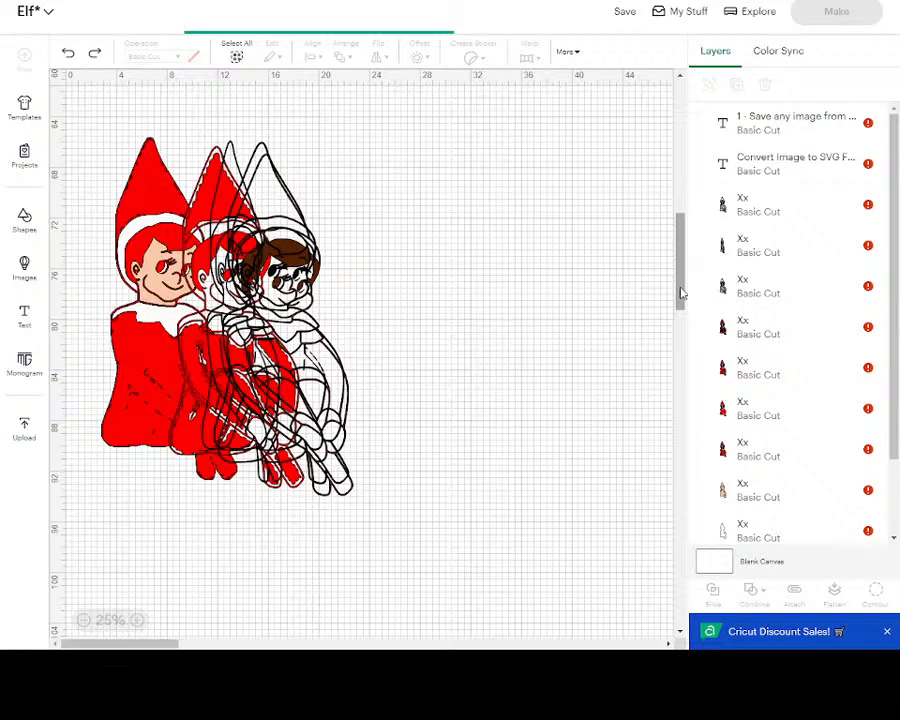
- Duplicate the black outline elf several times and move one copy to its right
left_click_drag(681, 293, 683, 225)
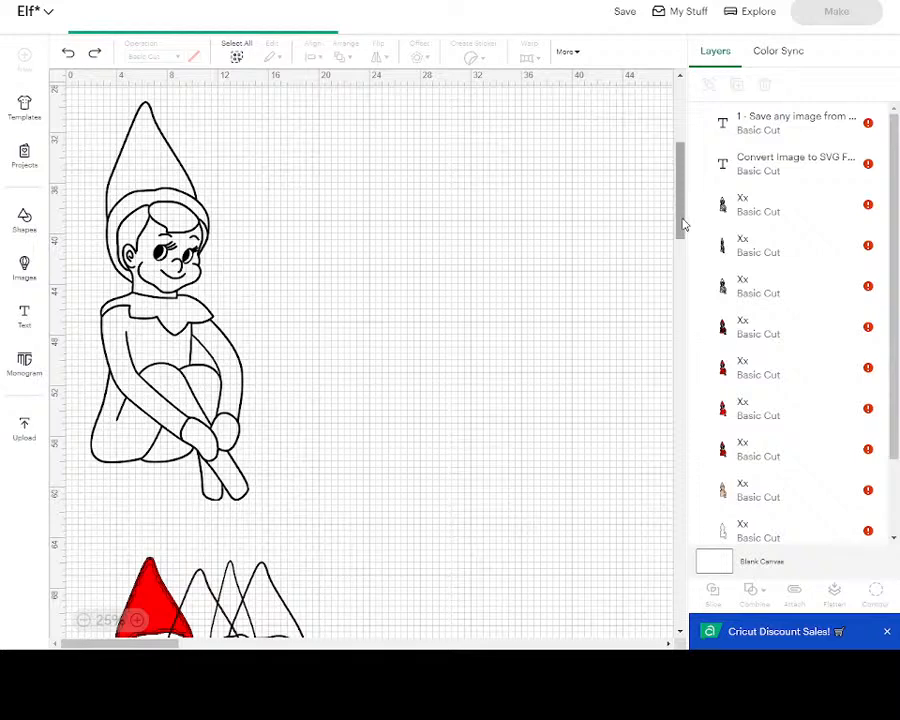
scroll(638, 225, "up", 5)
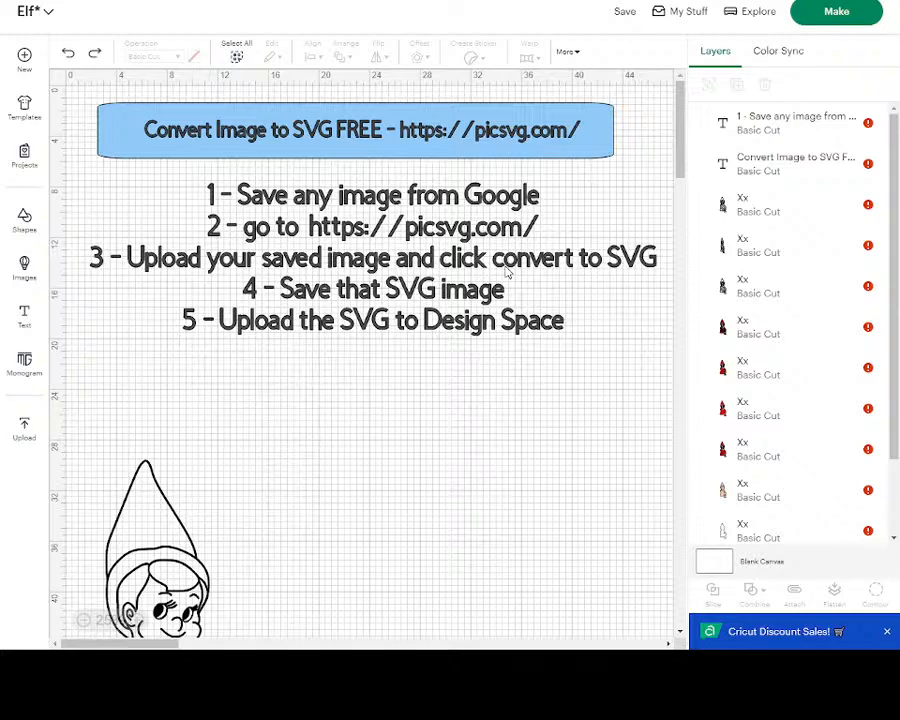
left_click_drag(678, 170, 678, 225)
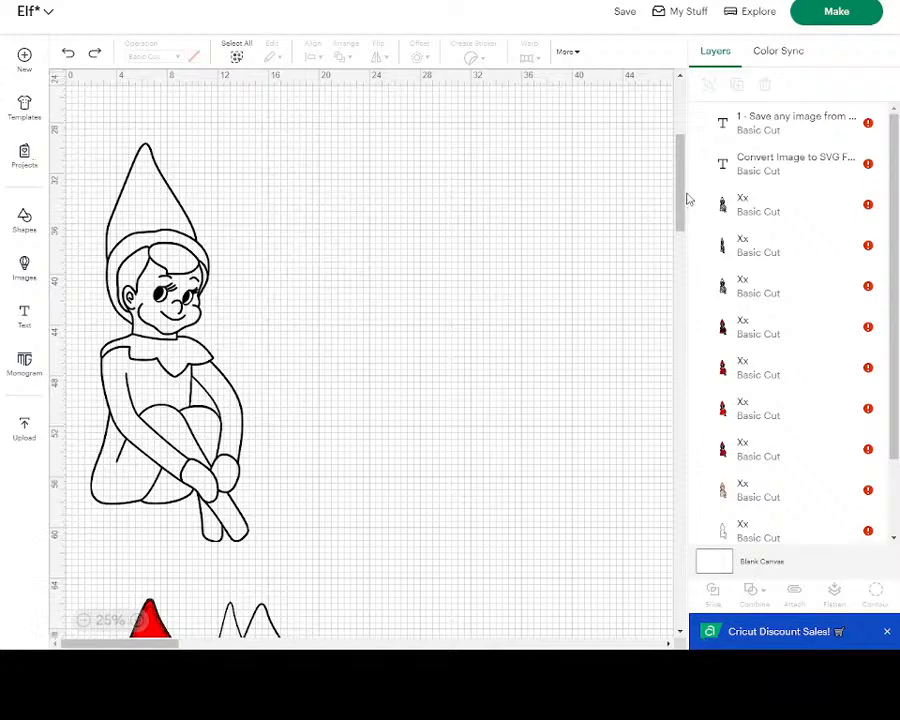
left_click_drag(684, 200, 684, 204)
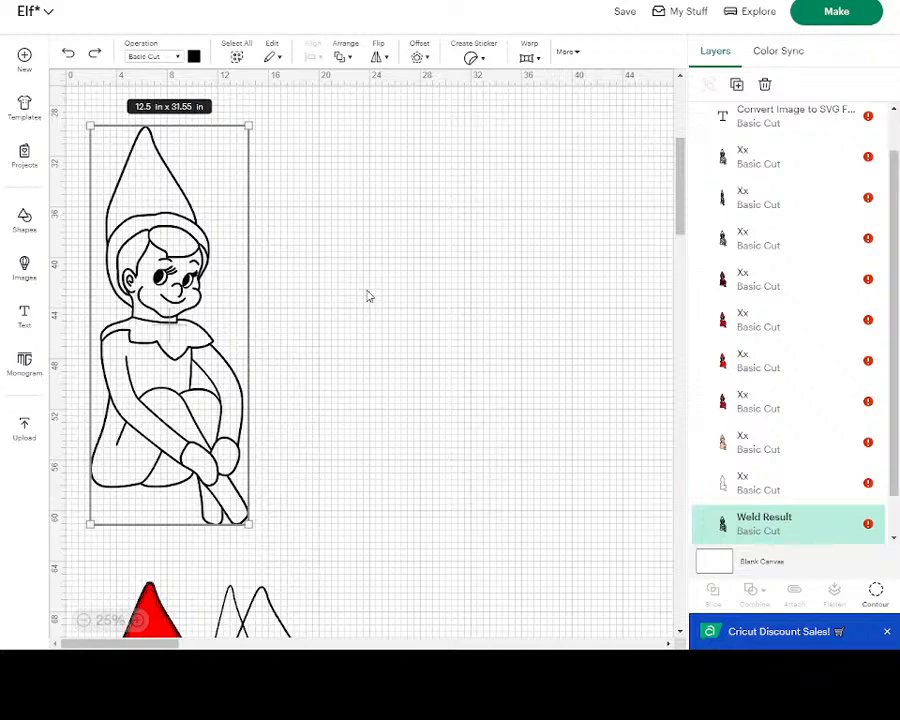
left_click(736, 86)
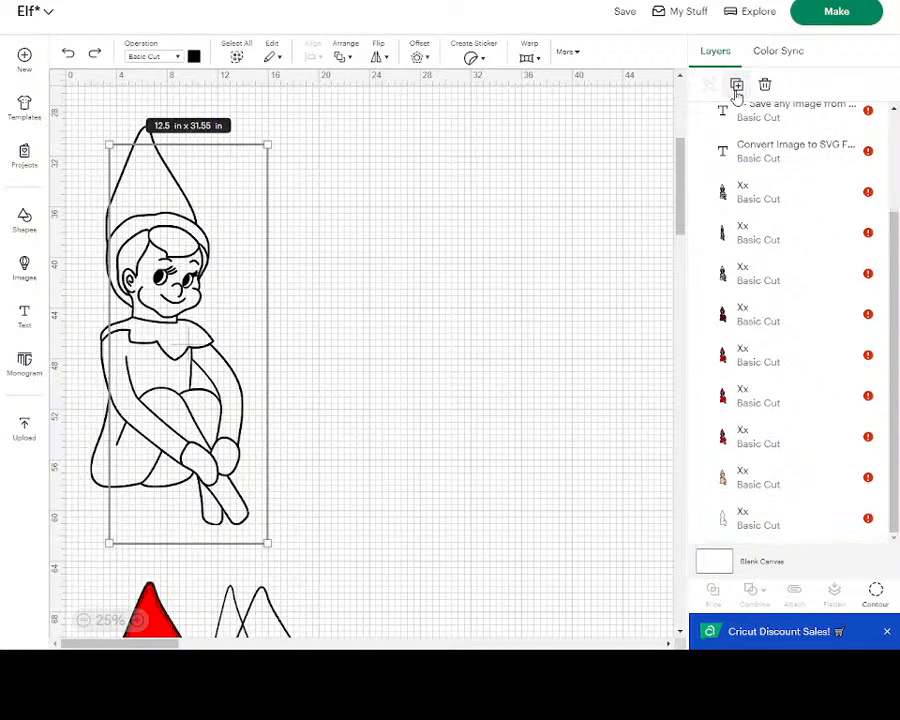
left_click(736, 86)
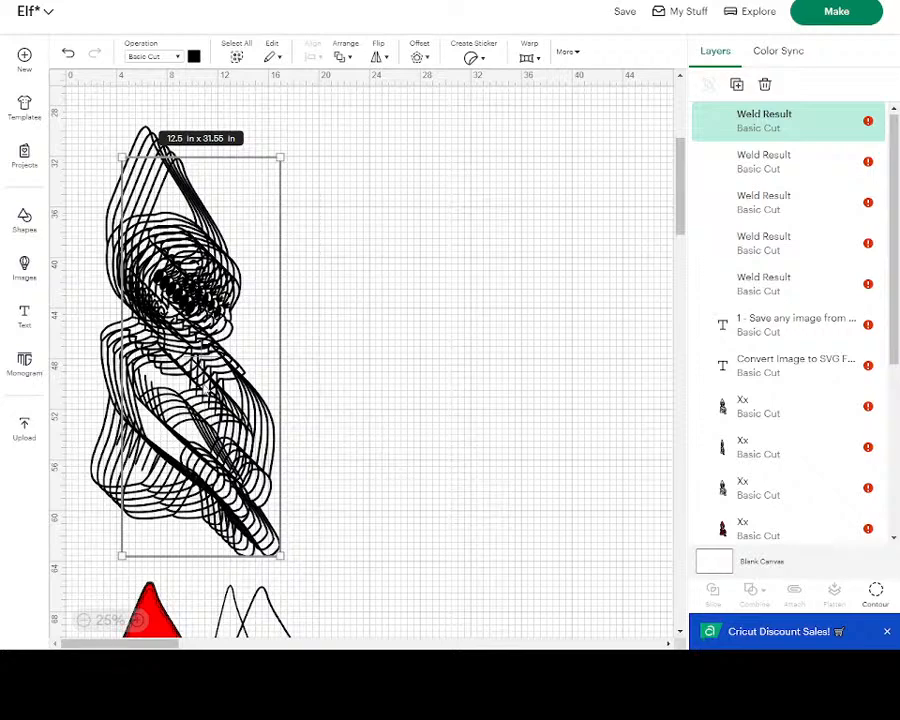
left_click_drag(205, 390, 341, 368)
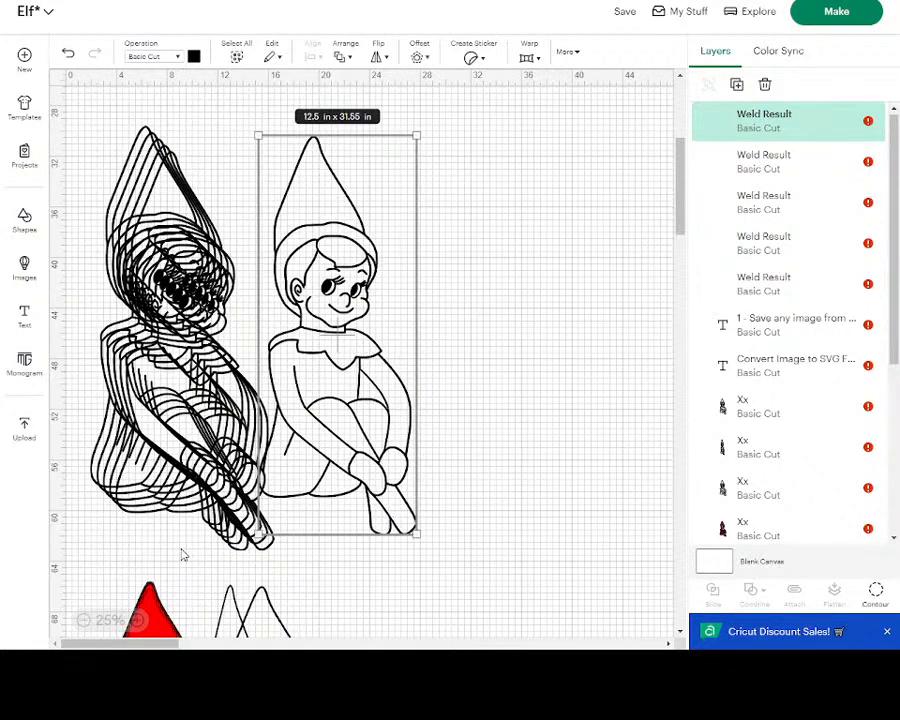
- Spread the outline elf copies out side by side in a row
left_click(84, 620)
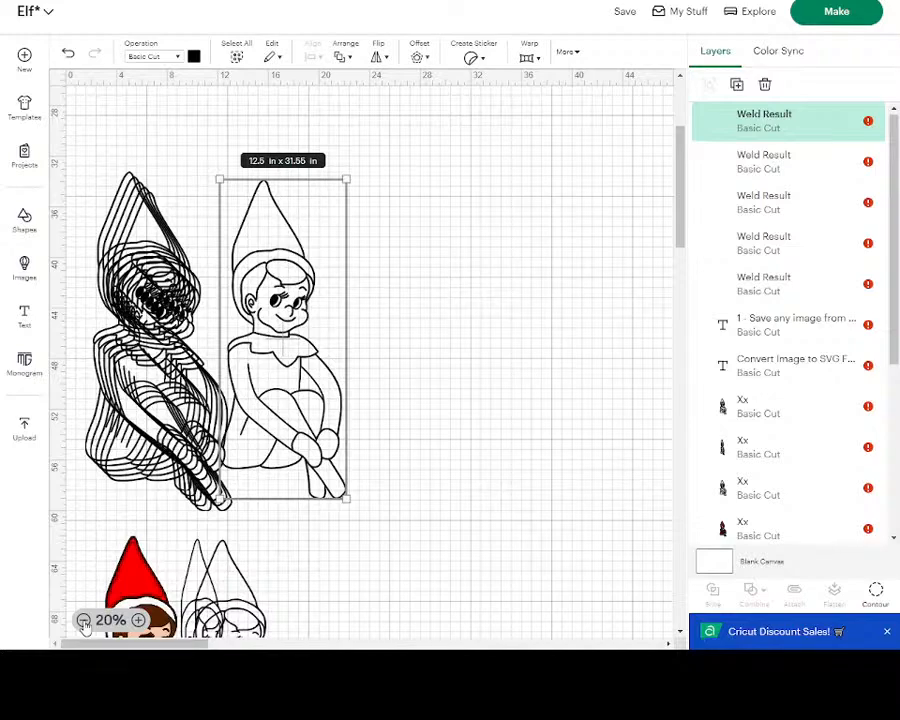
left_click(84, 620)
left_click_drag(134, 394, 332, 390)
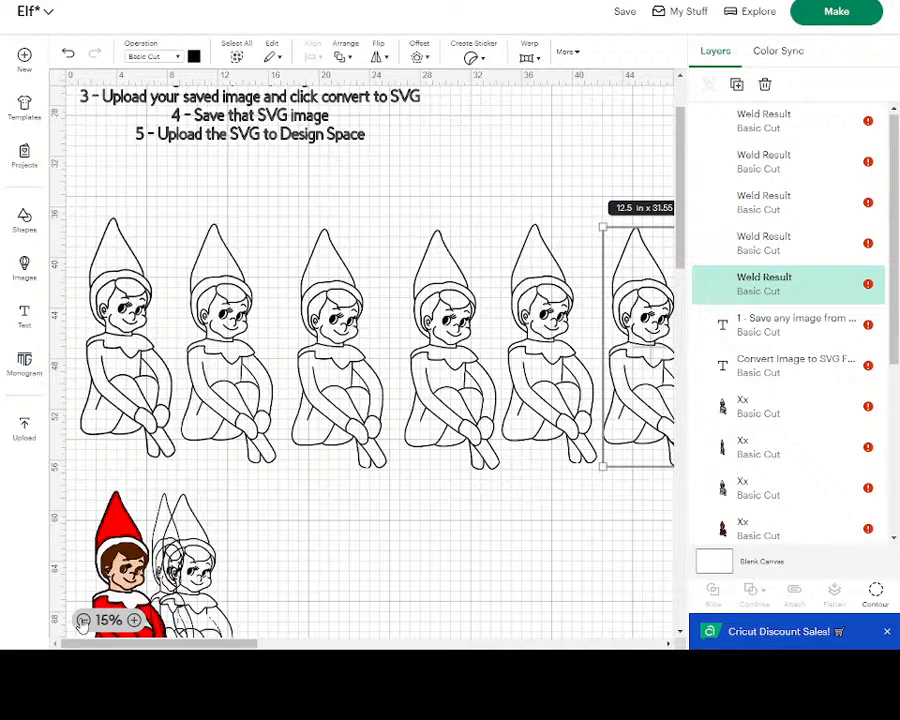
left_click(84, 620)
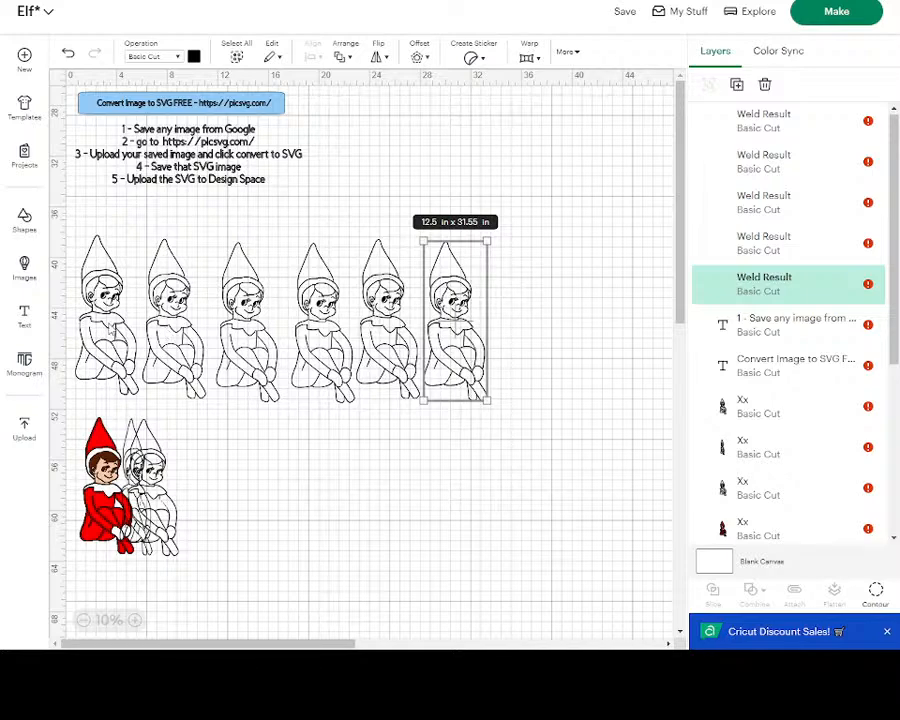
- Open Hide Contour for the second outline elf and switch off one of its contour pieces
left_click(181, 309)
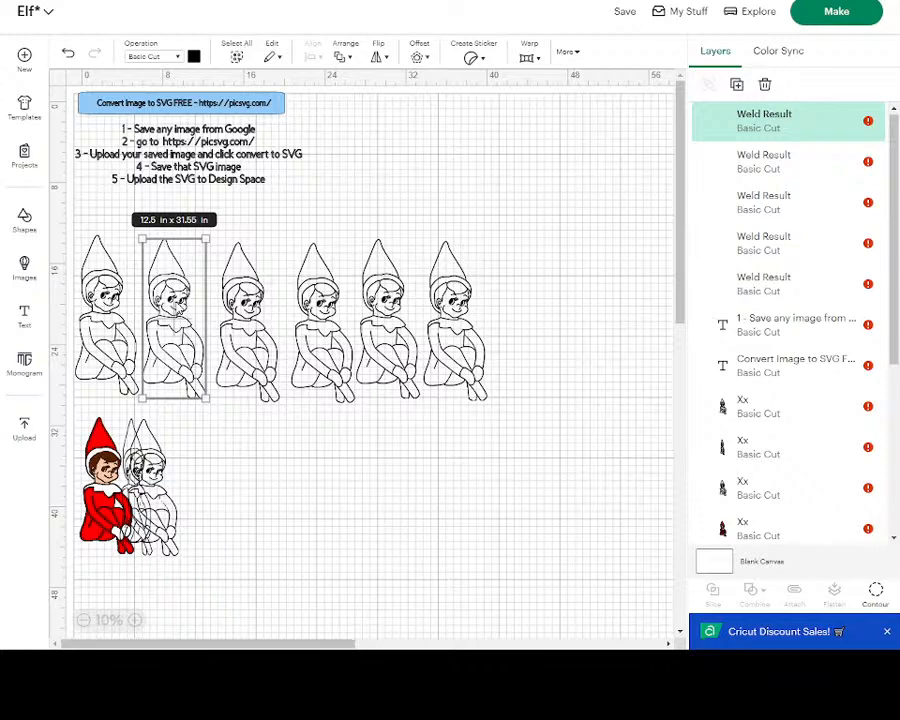
left_click(876, 594)
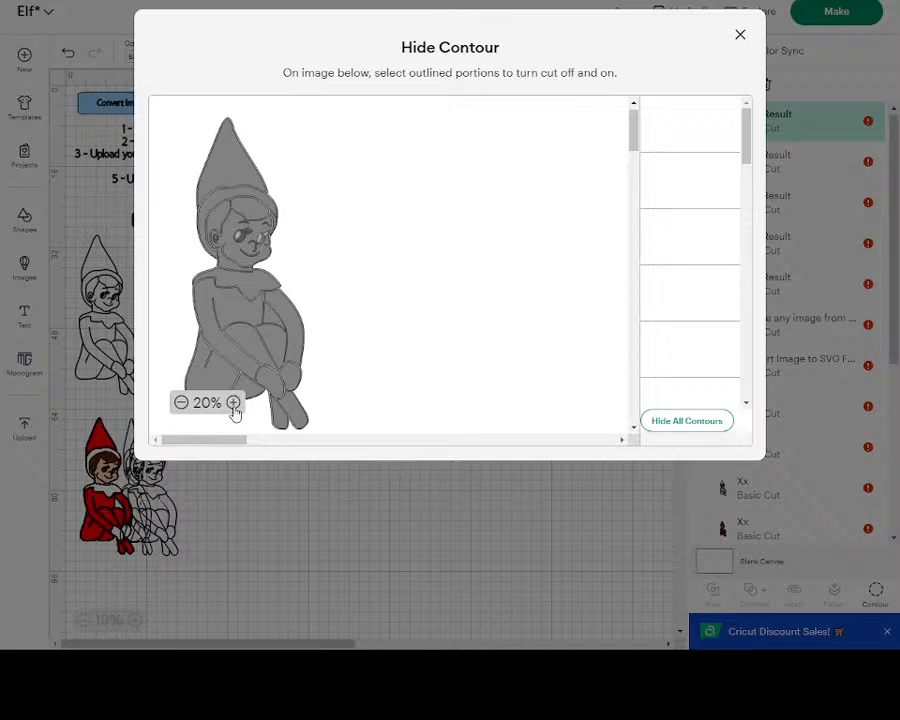
left_click(233, 403)
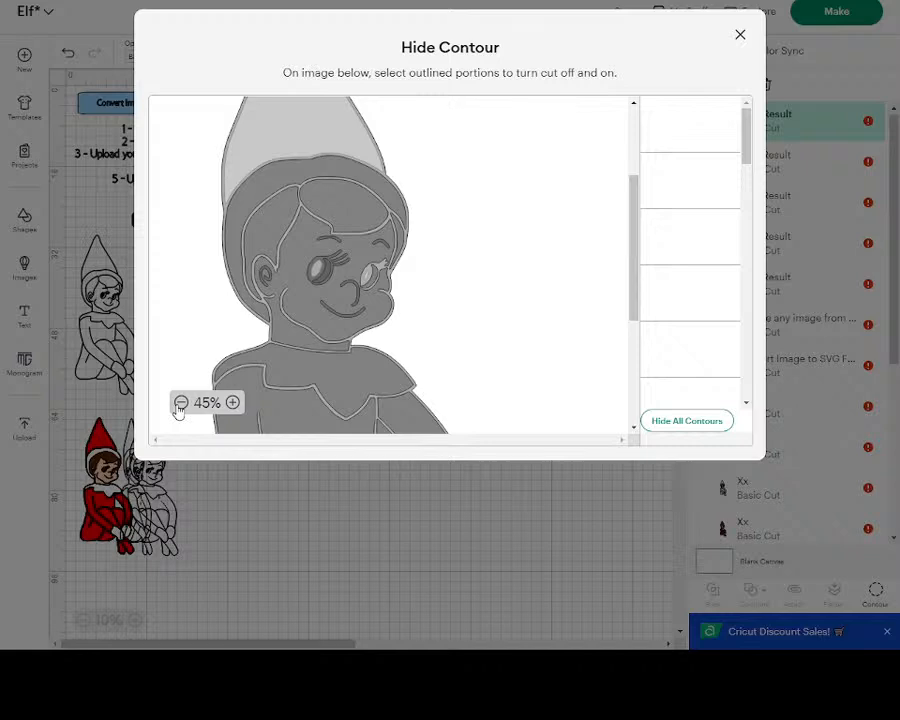
left_click(180, 404)
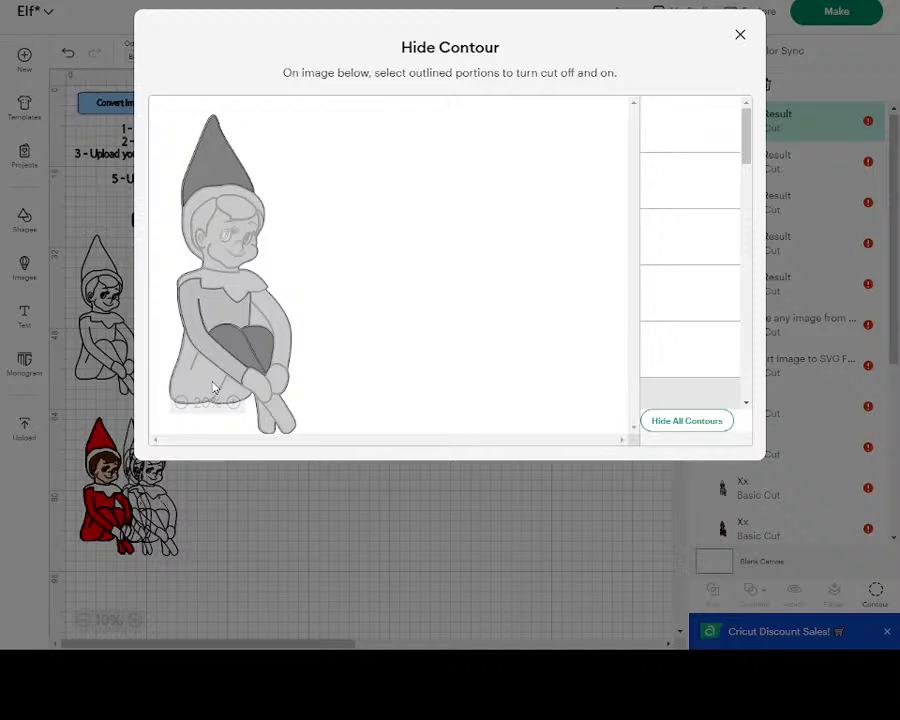
left_click(213, 388)
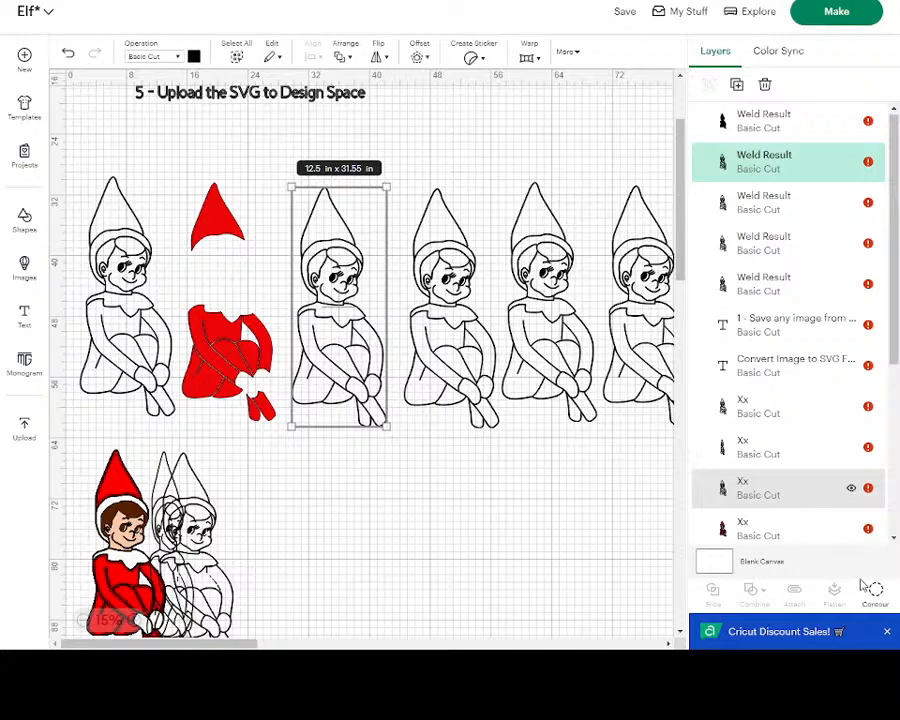
- Open Hide Contour on another outline elf, close it, and open the layer's color palette
left_click(864, 587)
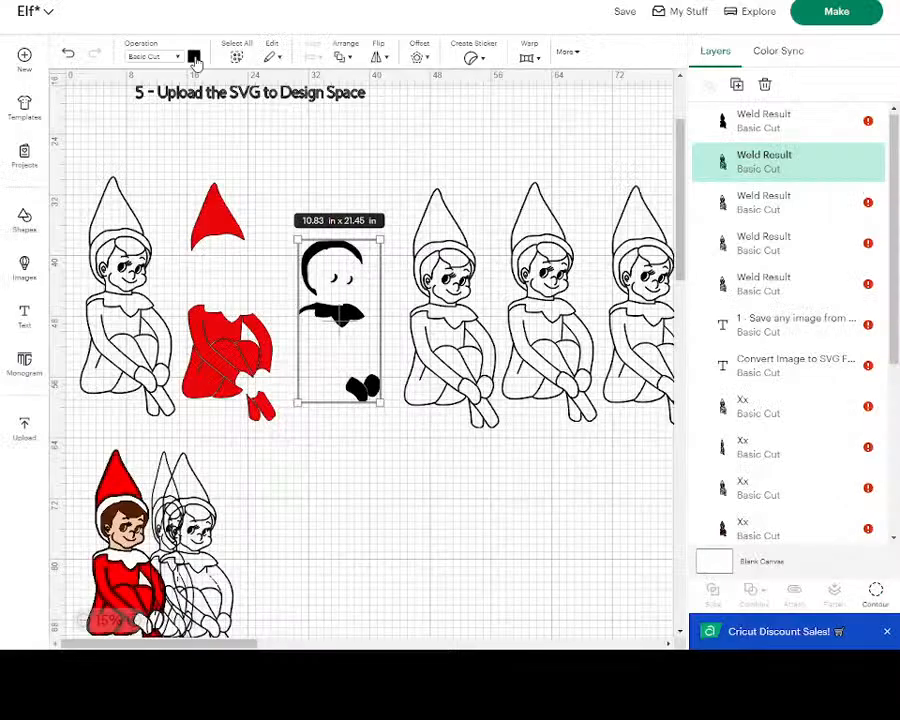
left_click(194, 57)
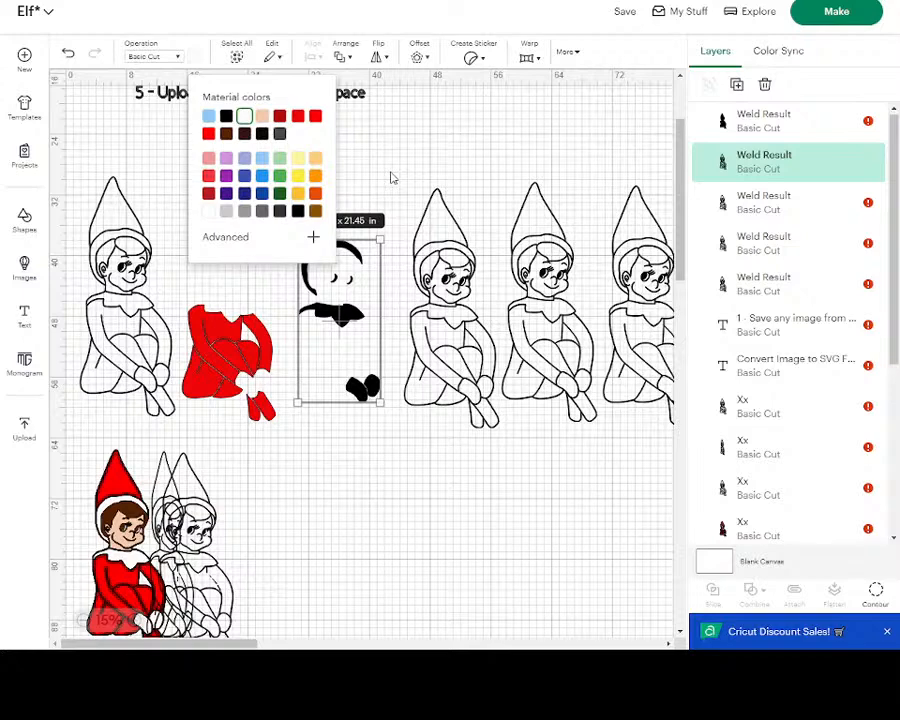
- Open Hide Contour on a further outline elf and toggle the contour around the elf's ear
left_click(875, 592)
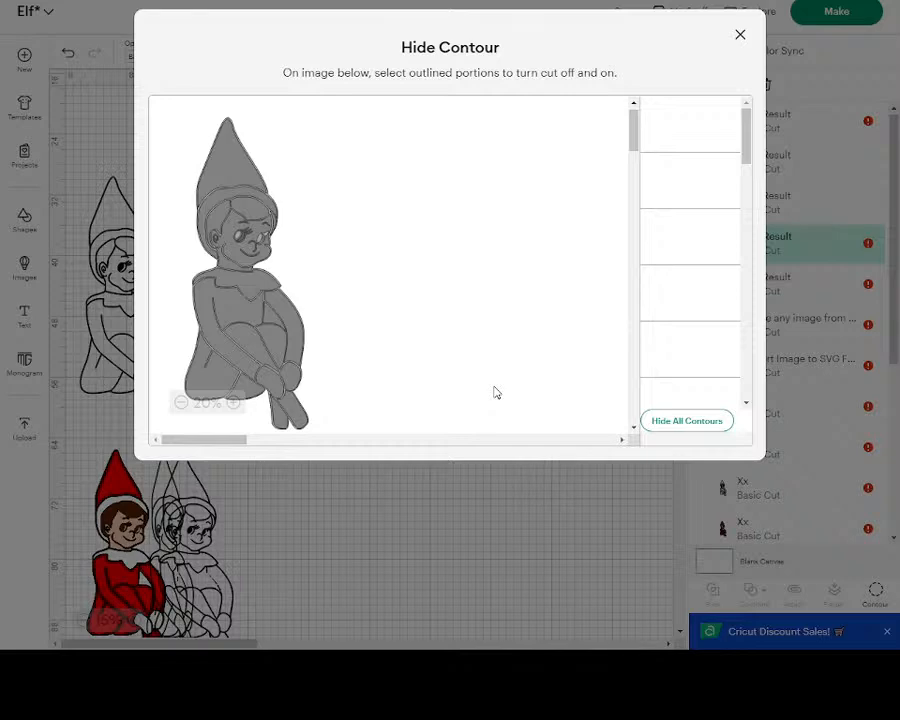
scroll(275, 207, "up", 3)
left_click(273, 207)
left_click(271, 207)
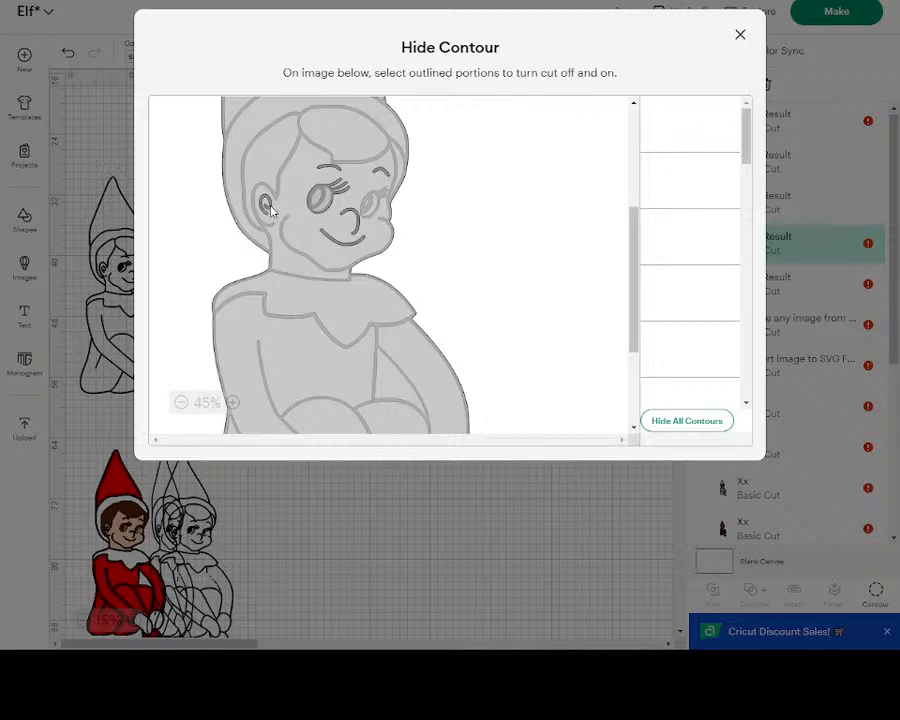
left_click(270, 208)
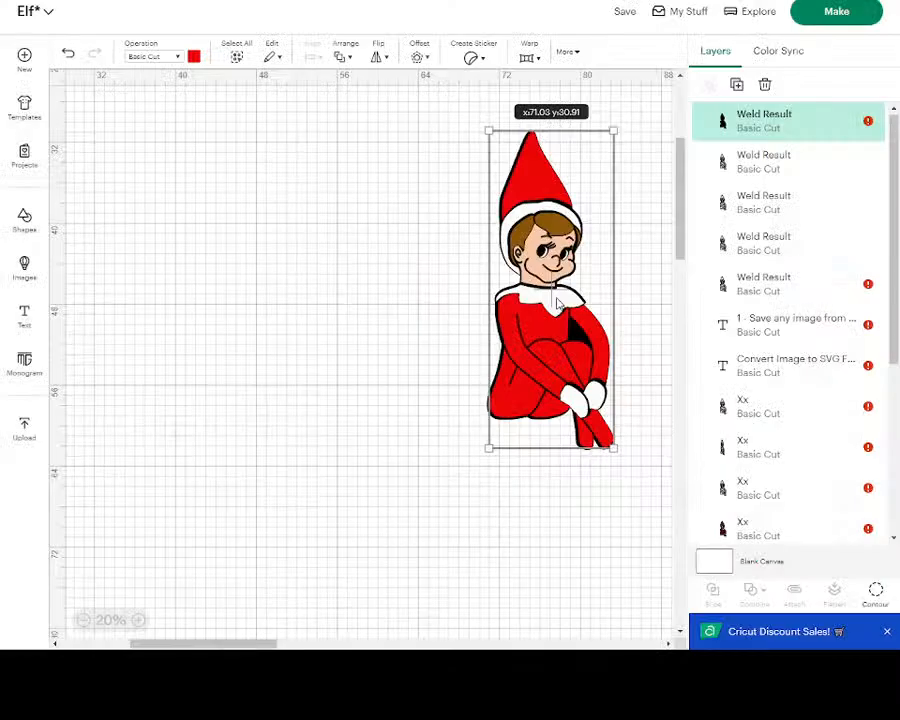
- Nudge the assembled colored elf slightly and deselect it
left_click_drag(558, 303, 556, 305)
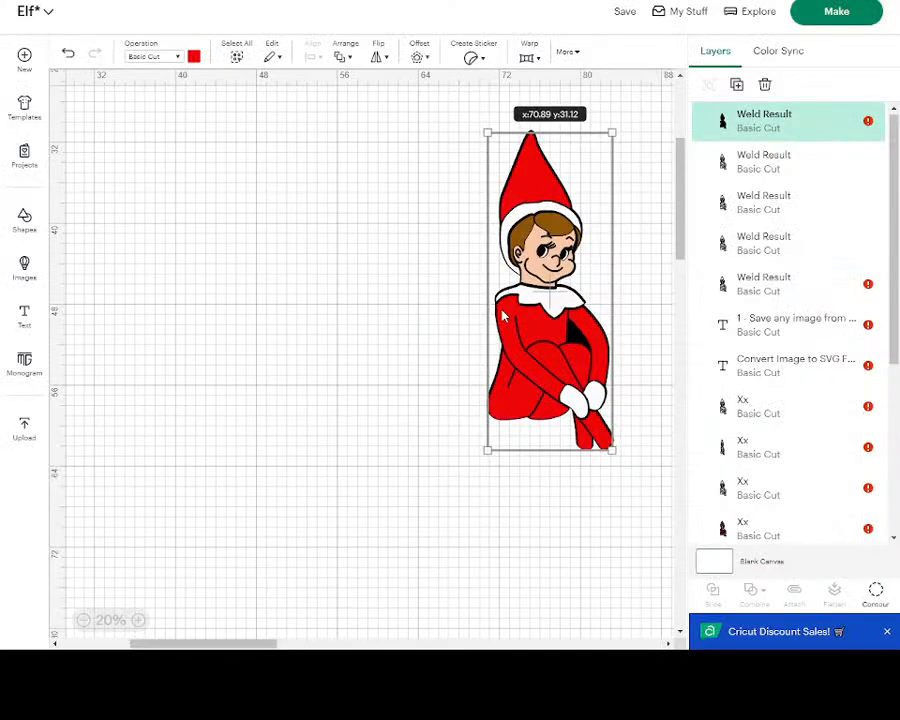
left_click(446, 315)
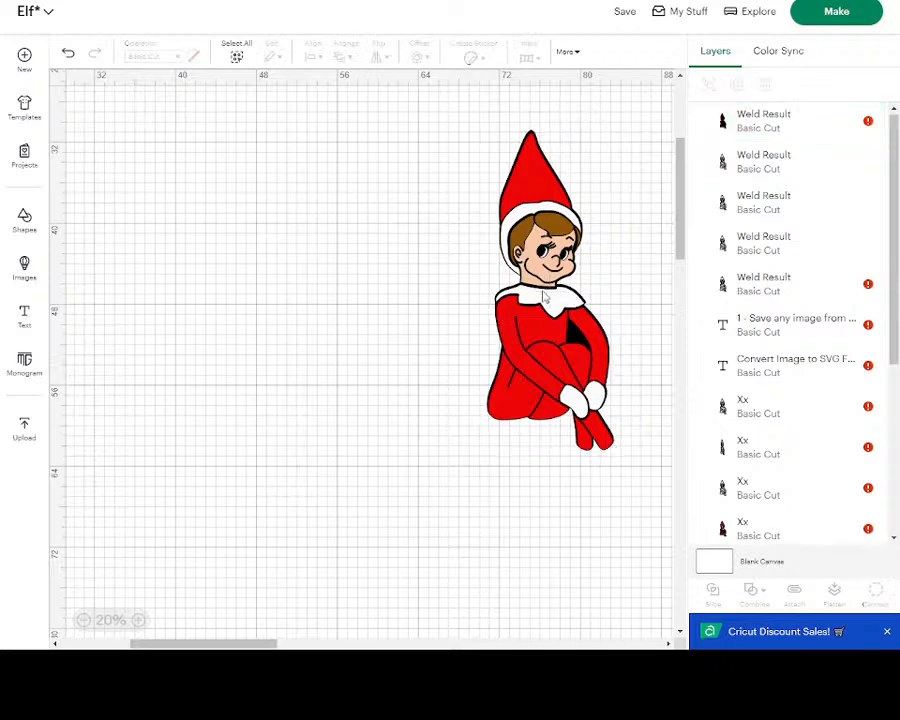